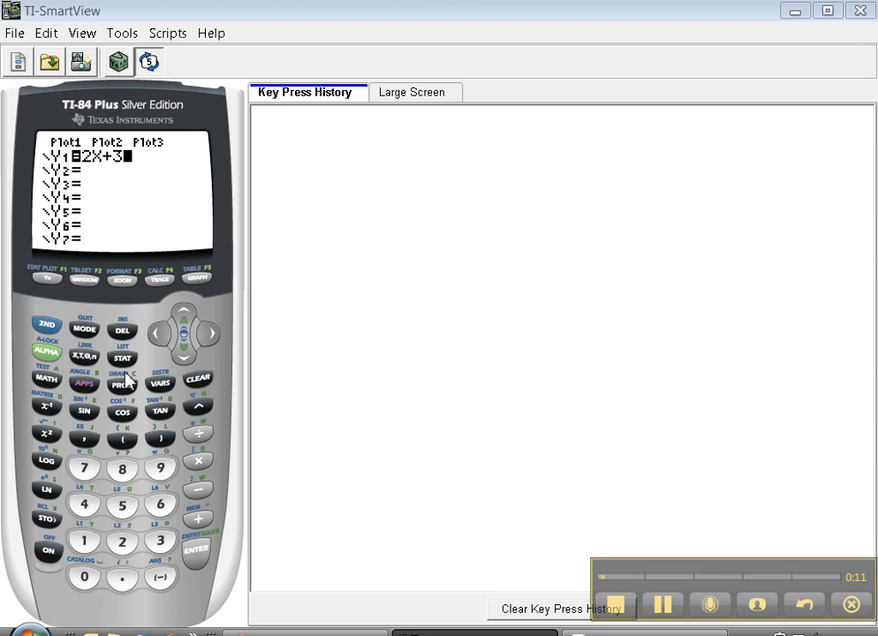
Show the list editor with L1 holding 7–12 and L2 holding 9.7, 8.8, 8.5, 7.5, 8, 6.5
{"action": "left_click", "coordinate": [124, 363]}
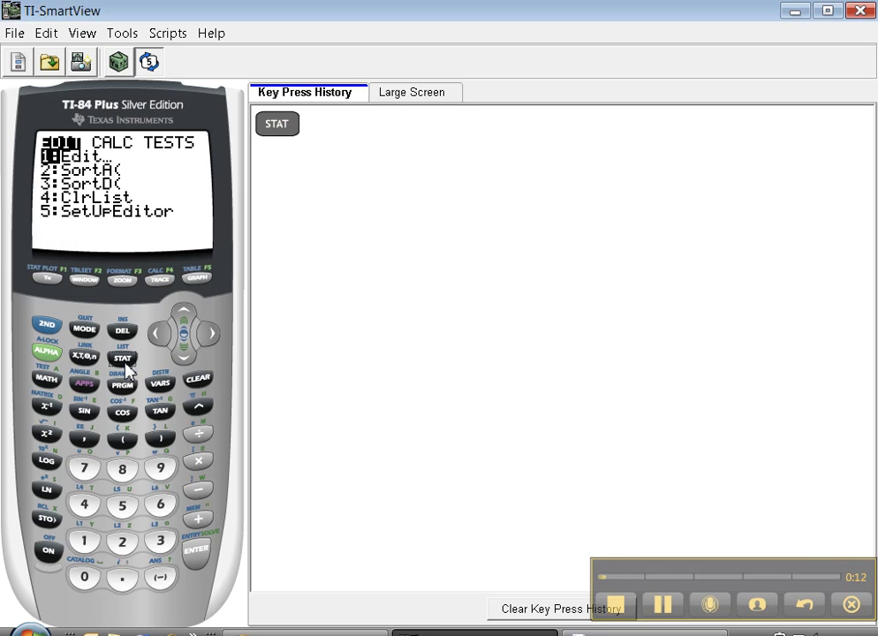
{"action": "left_click", "coordinate": [198, 553]}
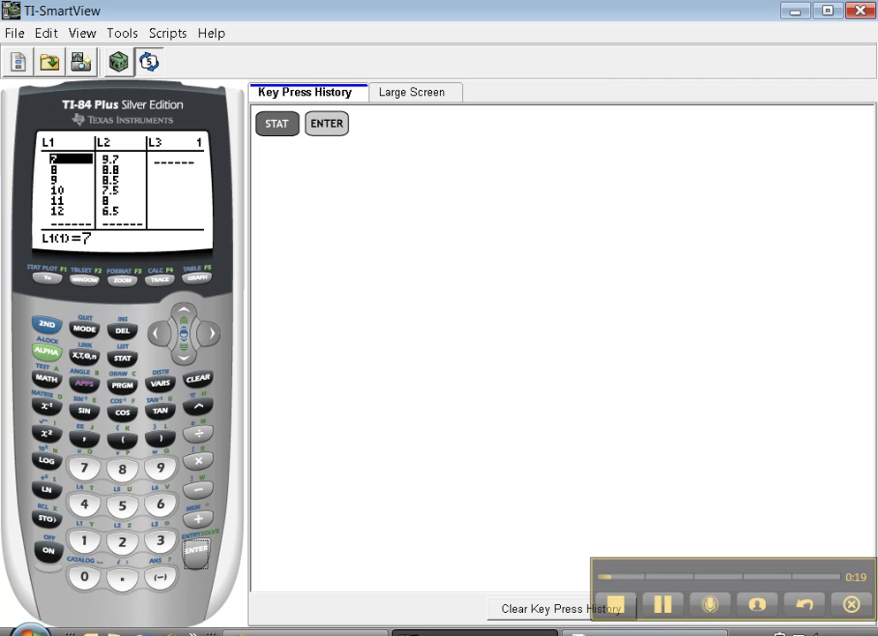
{"action": "key", "text": "alt+Tab"}
Scroll the 131 Coursepack to the page 24 'How to Find a Linear Model by Calculator' section
{"action": "left_click", "coordinate": [492, 500]}
{"action": "left_click", "coordinate": [473, 396]}
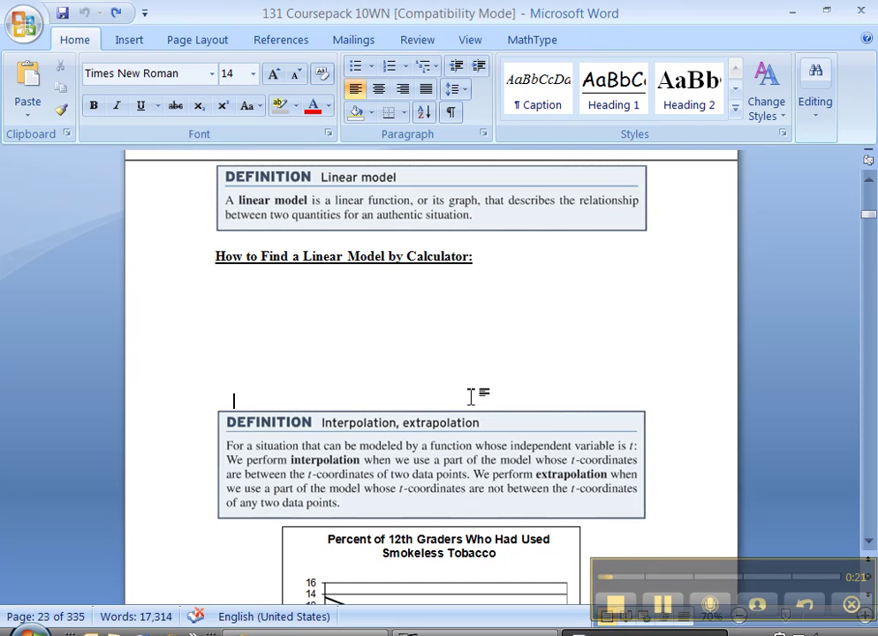
{"action": "middle_click", "coordinate": [474, 407]}
{"action": "left_click", "coordinate": [418, 481]}
{"action": "middle_click", "coordinate": [421, 495]}
{"action": "left_click", "coordinate": [418, 481]}
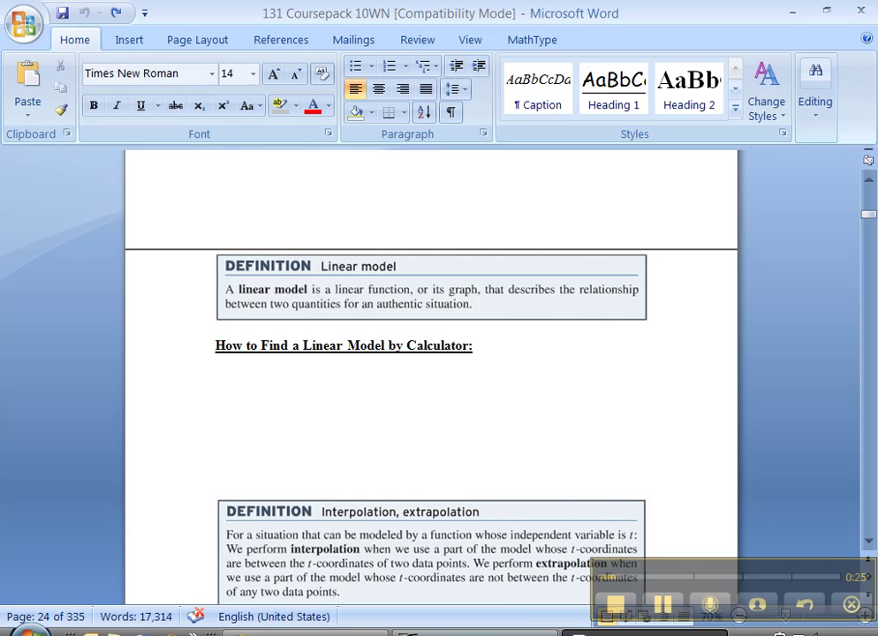
{"action": "key", "text": "alt+Tab"}
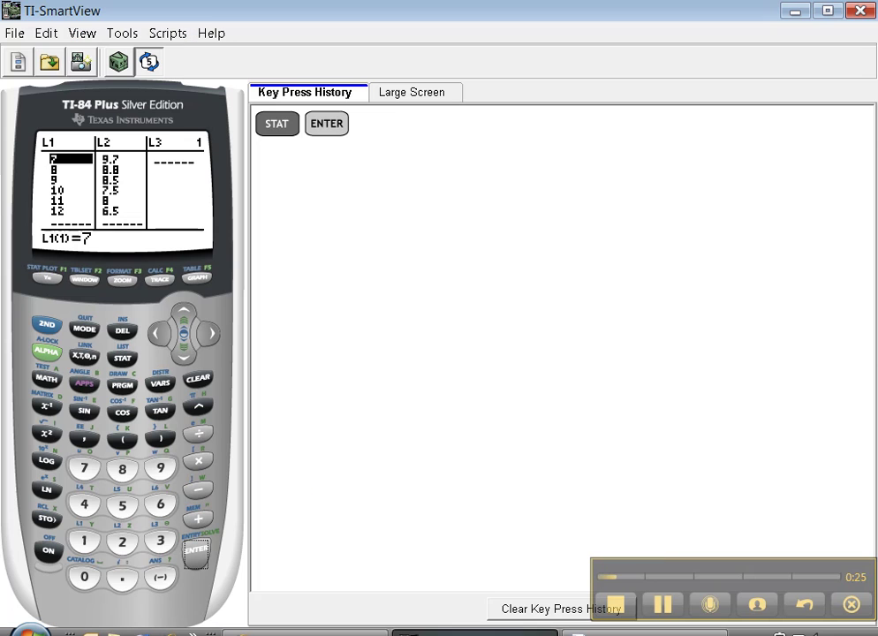
Clear the Y1 equation and turn on Plot1 for the scatter plot
{"action": "left_click", "coordinate": [42, 278]}
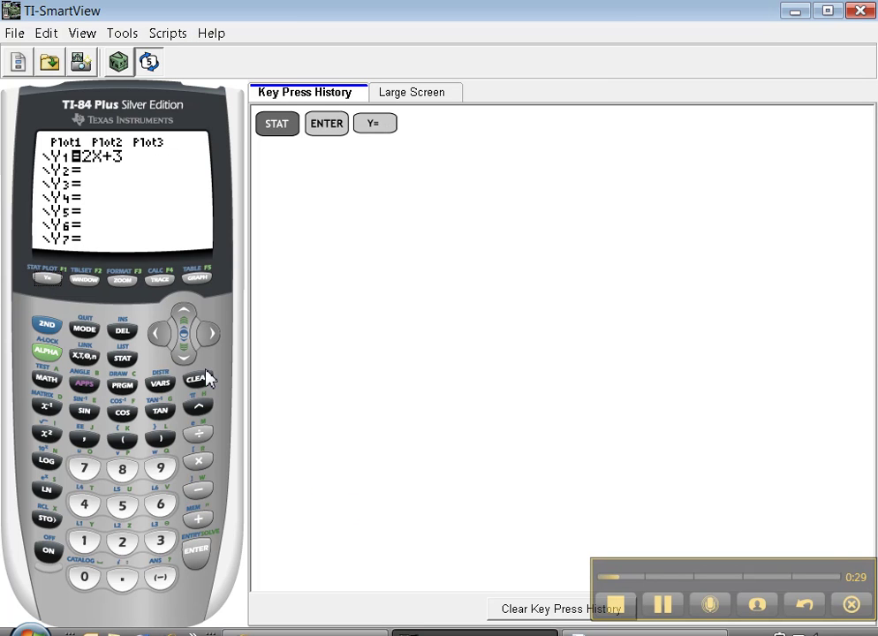
{"action": "left_click", "coordinate": [200, 380]}
{"action": "left_click", "coordinate": [183, 312]}
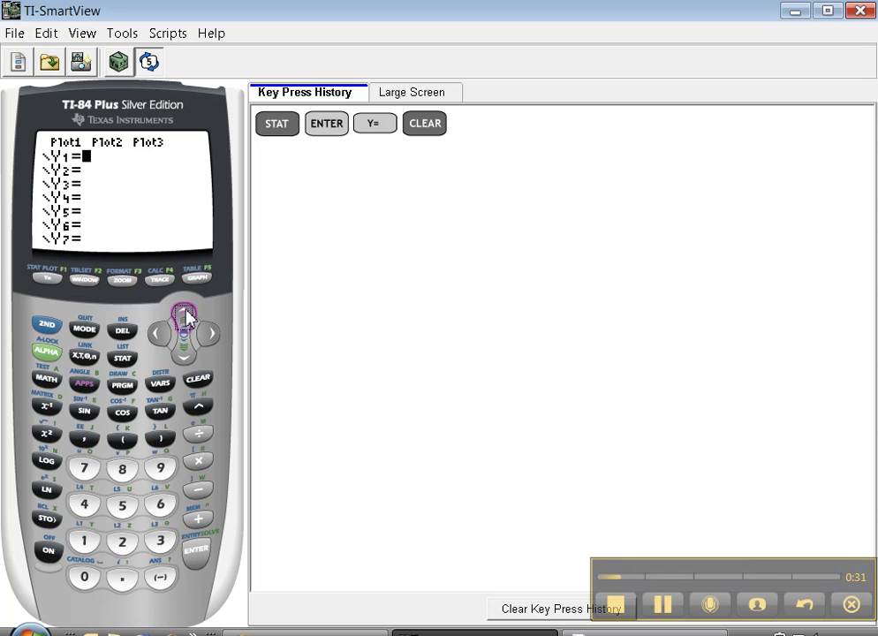
{"action": "left_click", "coordinate": [198, 550]}
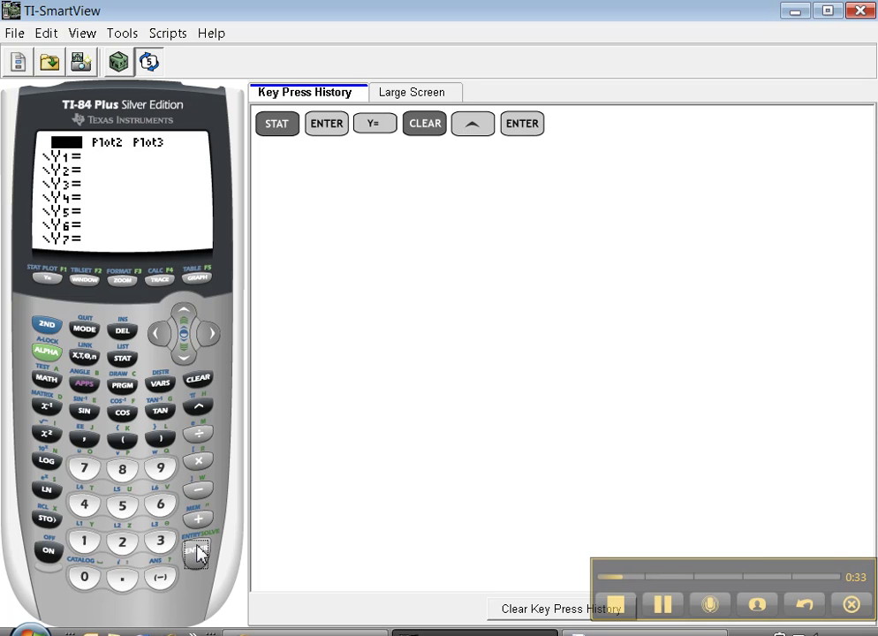
{"action": "left_click", "coordinate": [183, 350]}
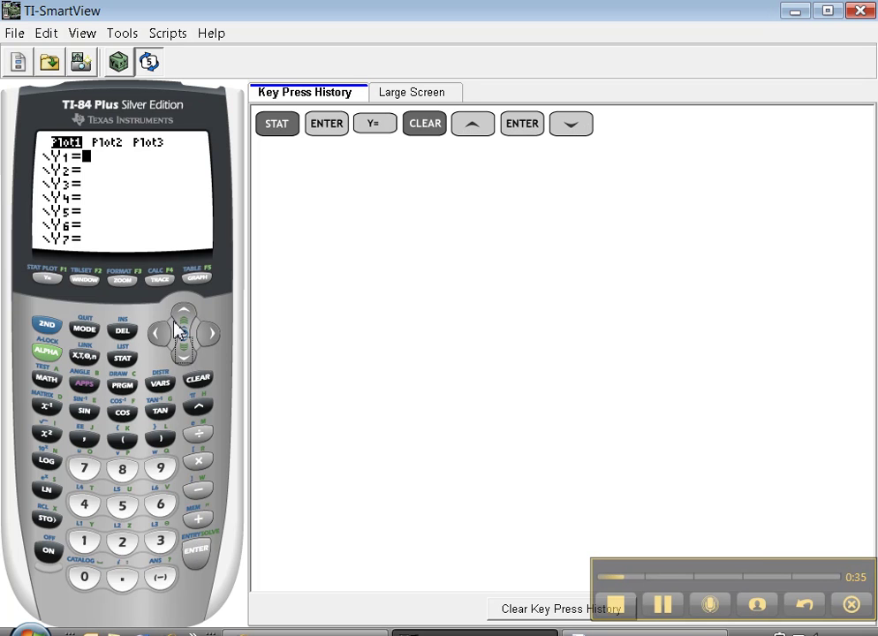
Draw the L1/L2 scatter plot with ZoomStat, then bring up the statistics menu
{"action": "left_click", "coordinate": [122, 281]}
{"action": "left_click", "coordinate": [166, 463]}
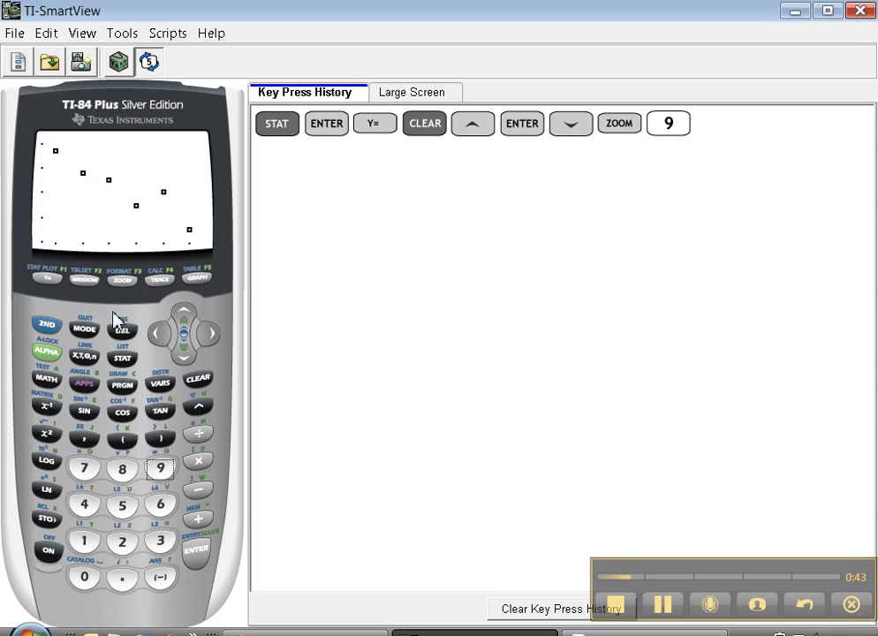
{"action": "left_click", "coordinate": [129, 366]}
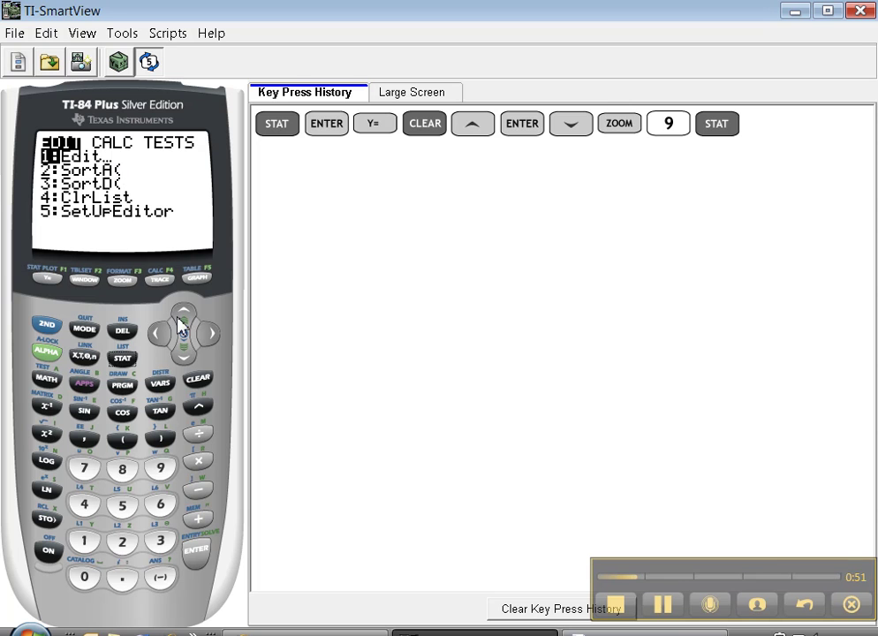
Pick 4:LinReg(ax+b) from the STAT CALC list and paste it to the home screen
{"action": "left_click", "coordinate": [209, 335]}
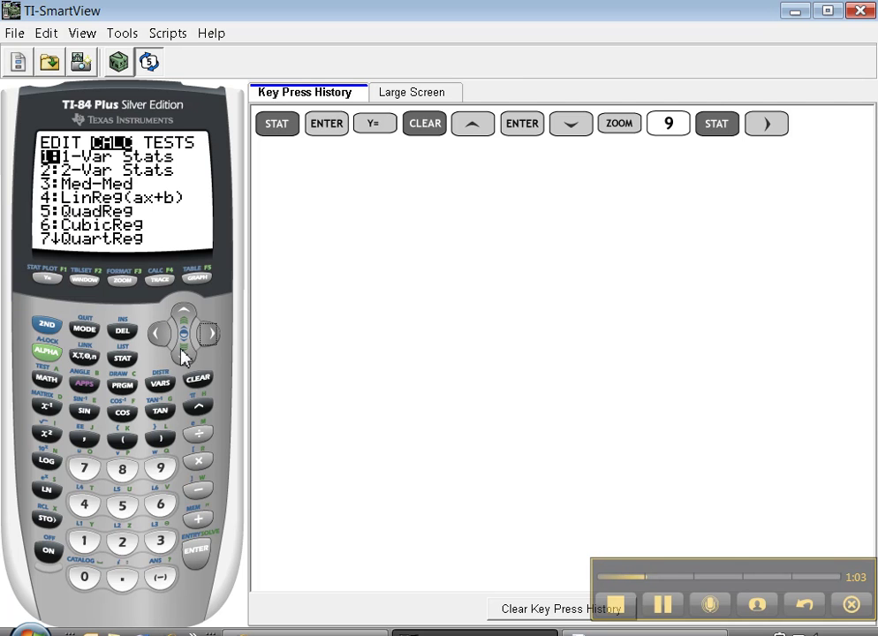
{"action": "left_click", "coordinate": [182, 354]}
{"action": "left_click", "coordinate": [183, 354]}
{"action": "left_click", "coordinate": [182, 353]}
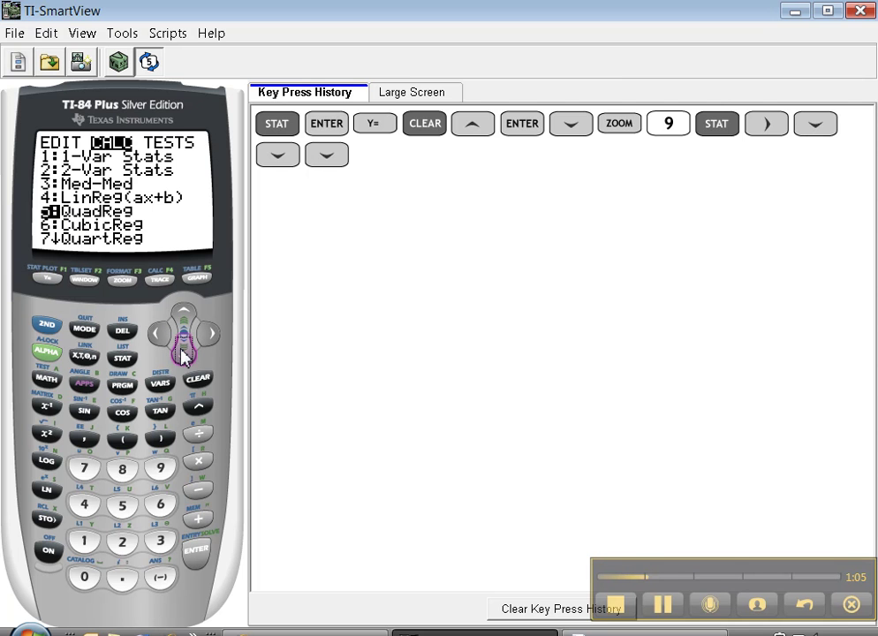
{"action": "left_click", "coordinate": [182, 353]}
{"action": "left_click", "coordinate": [182, 354]}
{"action": "left_click", "coordinate": [183, 353]}
{"action": "left_click", "coordinate": [183, 353]}
{"action": "left_click", "coordinate": [182, 353]}
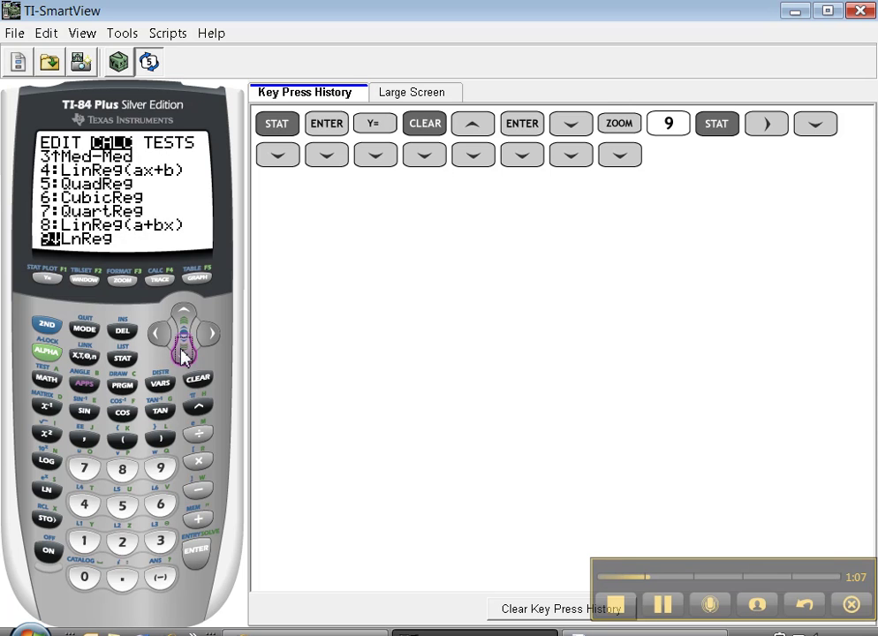
{"action": "left_click", "coordinate": [182, 354]}
{"action": "left_click", "coordinate": [183, 354]}
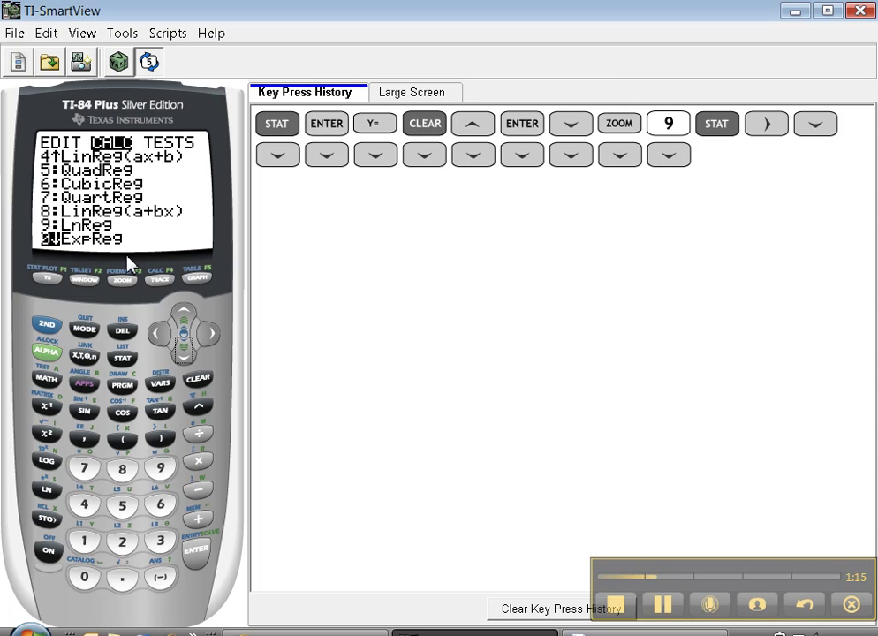
{"action": "left_click", "coordinate": [183, 315]}
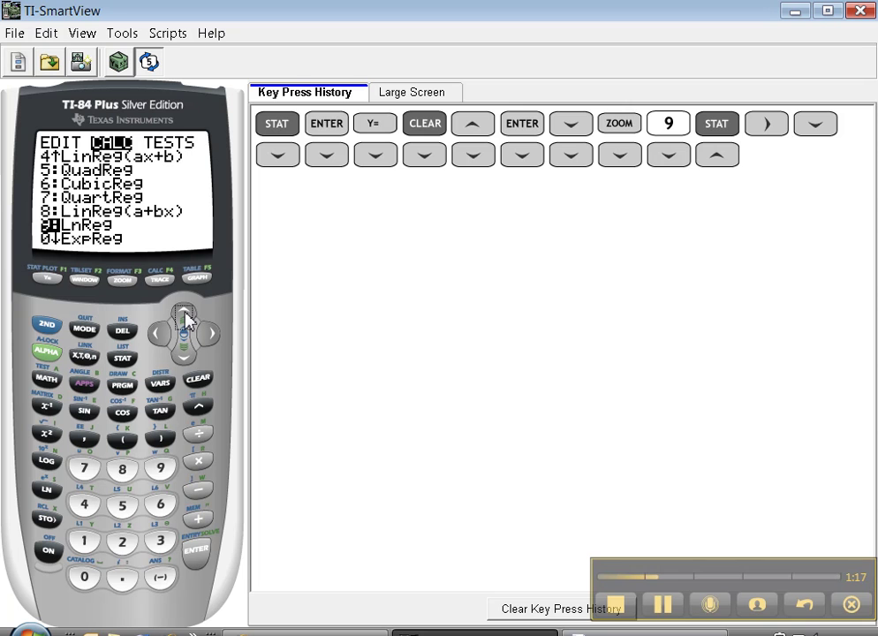
{"action": "left_click", "coordinate": [184, 315]}
{"action": "left_click", "coordinate": [184, 315]}
{"action": "left_click", "coordinate": [184, 315]}
{"action": "left_click", "coordinate": [184, 315]}
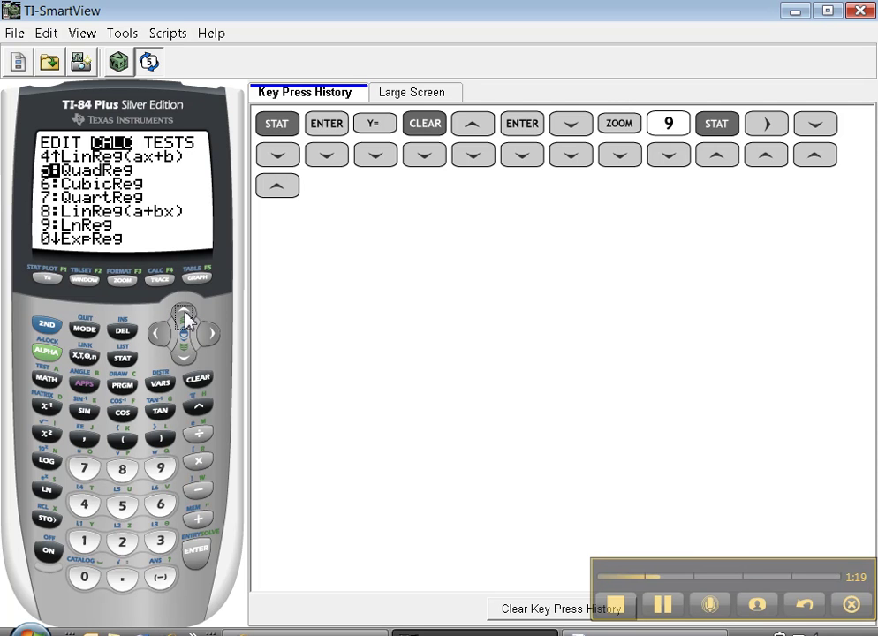
{"action": "left_click", "coordinate": [184, 316]}
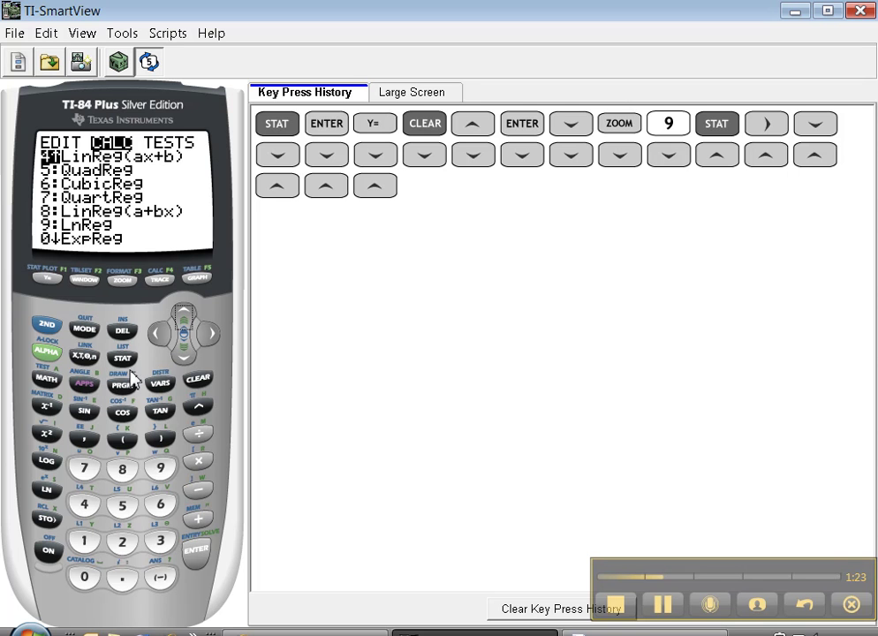
{"action": "left_click", "coordinate": [197, 551]}
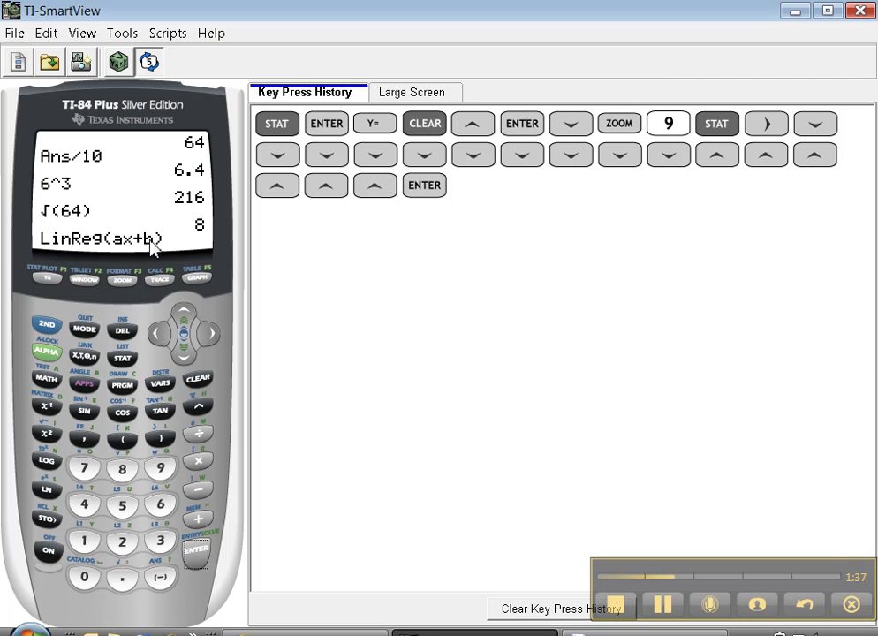
Run LinReg(ax+b), getting a=-.5542857143 and b=13.43238095
{"action": "left_click", "coordinate": [192, 563]}
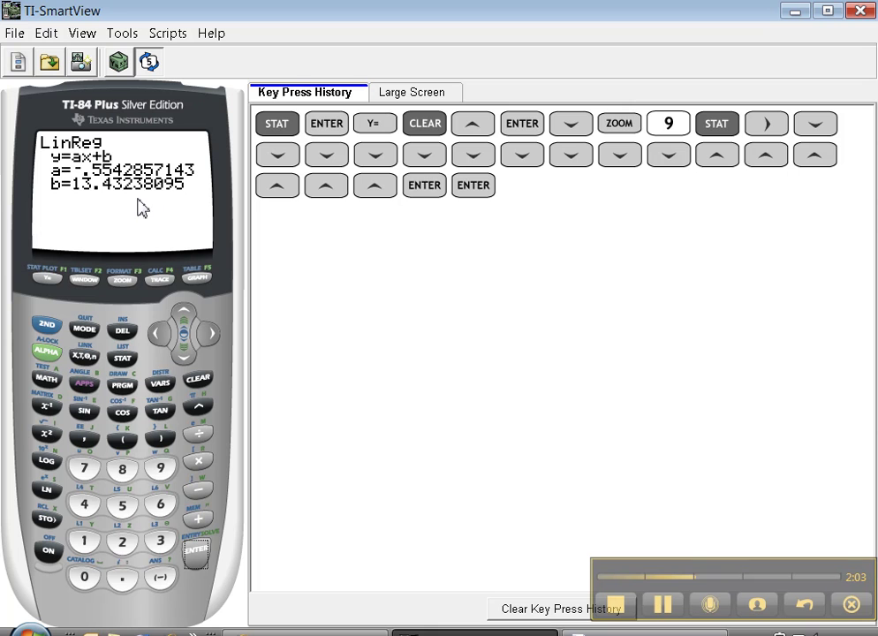
Empty Y1 and paste a fresh LinReg(ax+b) command from STAT CALC to the home screen
{"action": "left_click", "coordinate": [47, 278]}
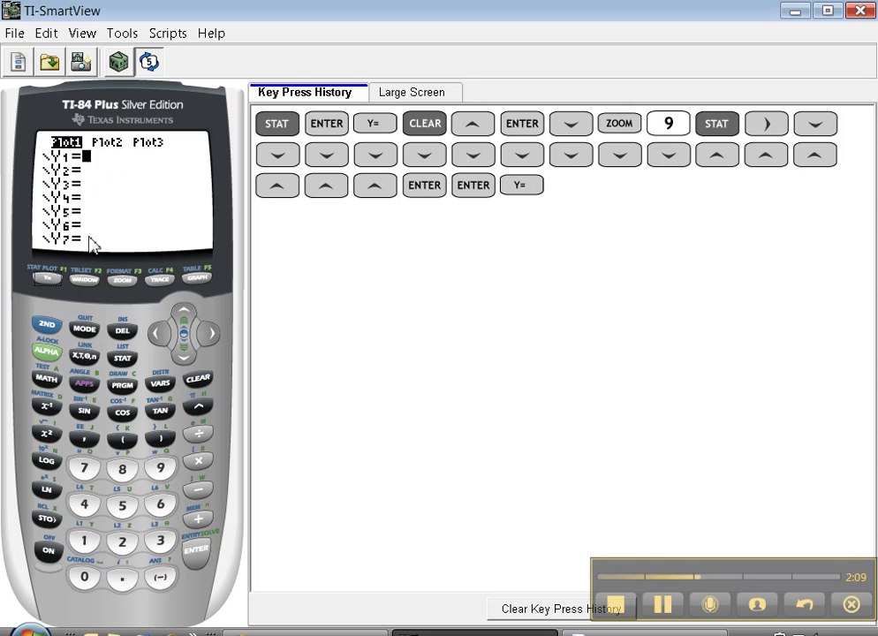
{"action": "left_click", "coordinate": [123, 359]}
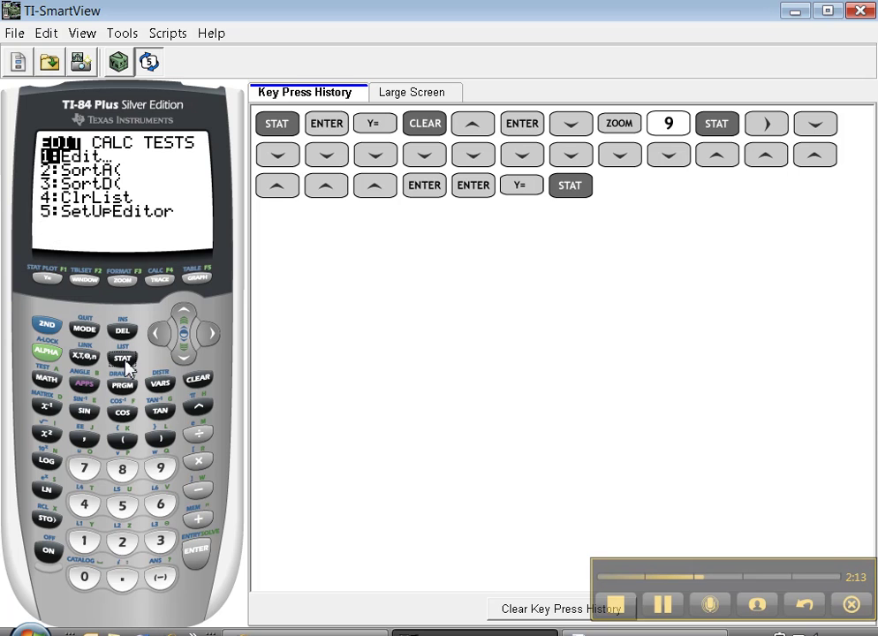
{"action": "left_click", "coordinate": [208, 335]}
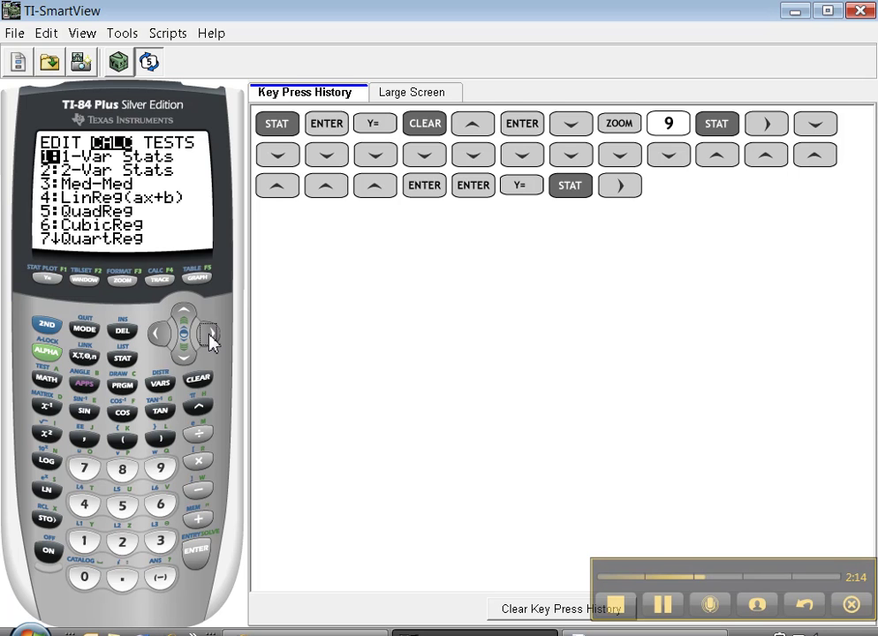
{"action": "left_click", "coordinate": [85, 512]}
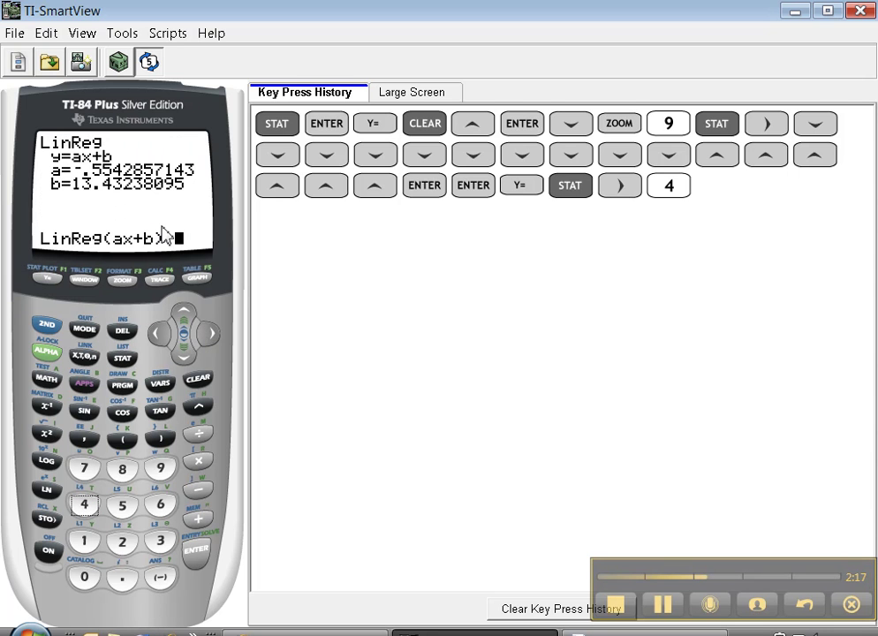
Add Y1 from VARS > Y-VARS > Function and run LinReg(ax+b) Y1 to store the fit
{"action": "left_click", "coordinate": [160, 385]}
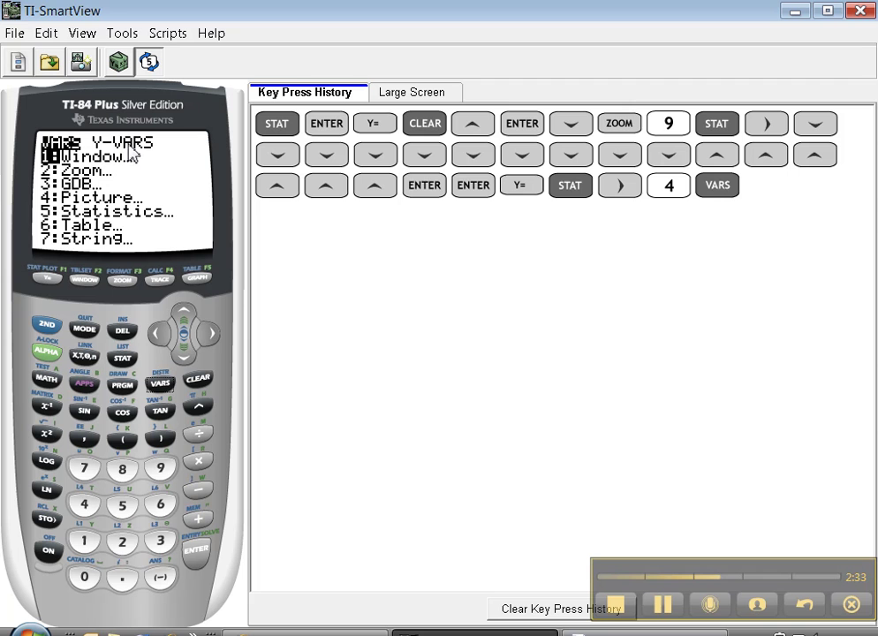
{"action": "left_click", "coordinate": [207, 335]}
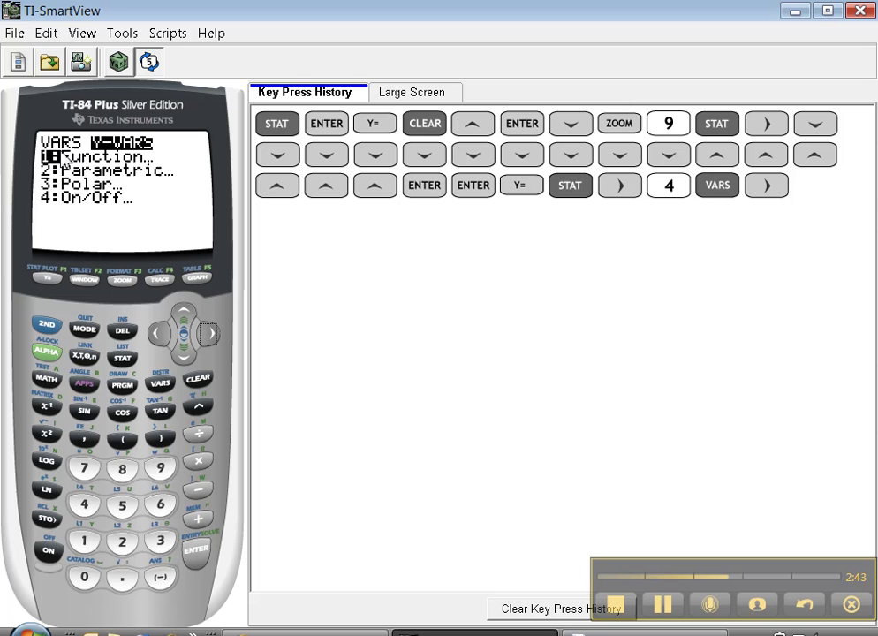
{"action": "left_click", "coordinate": [196, 552]}
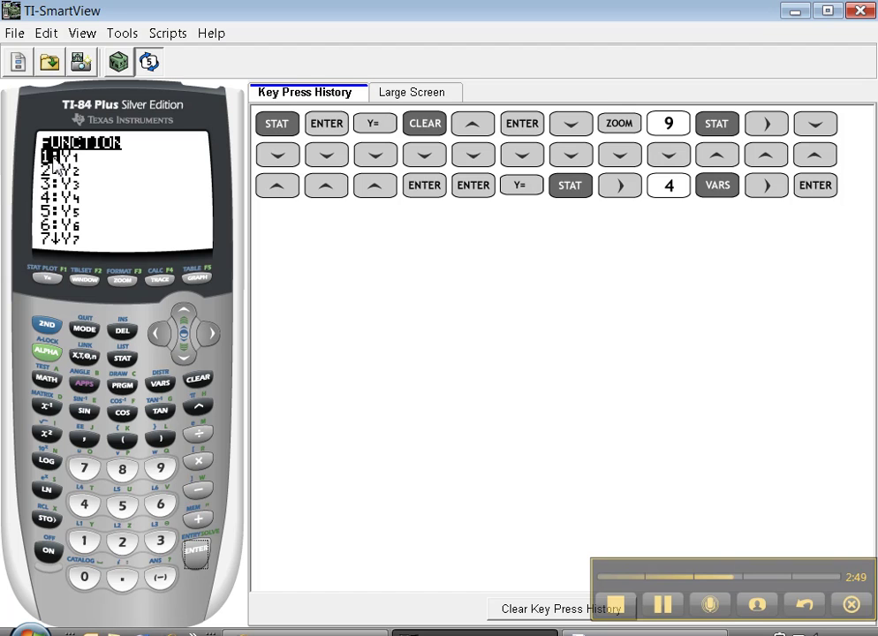
{"action": "left_click", "coordinate": [197, 554]}
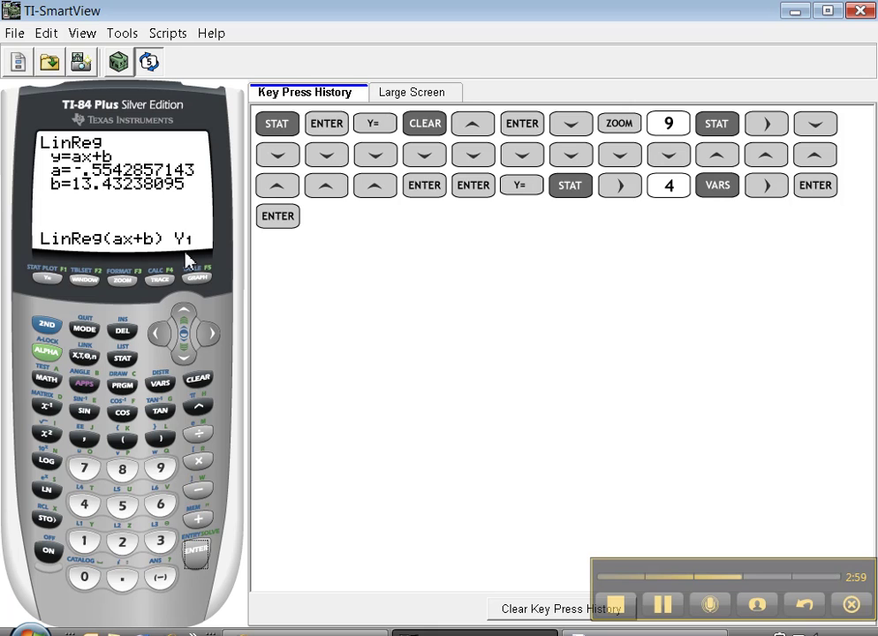
{"action": "left_click", "coordinate": [195, 551]}
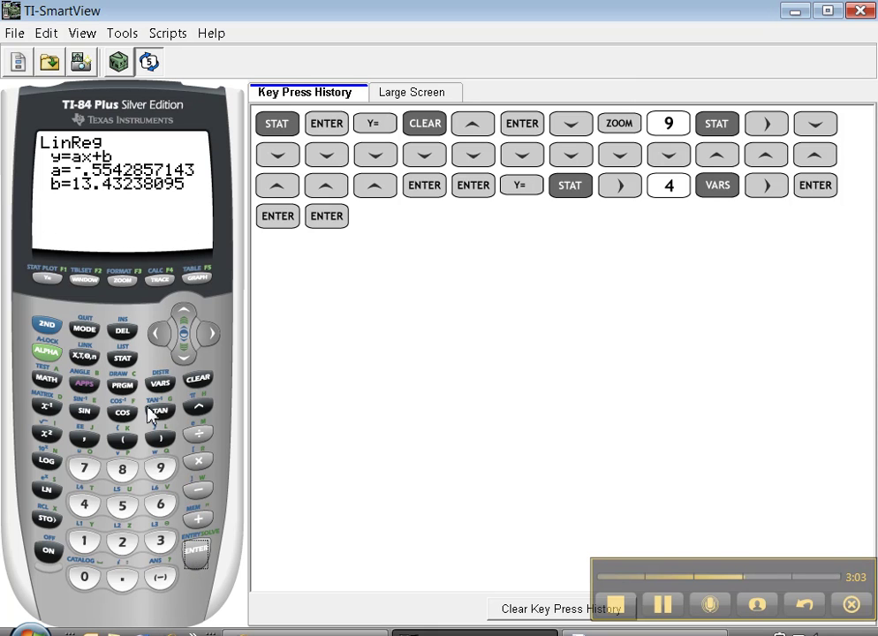
Graph Y1 = -.55428571428573X+13.432380952381 over the scatter points and recheck the equation
{"action": "left_click", "coordinate": [50, 277]}
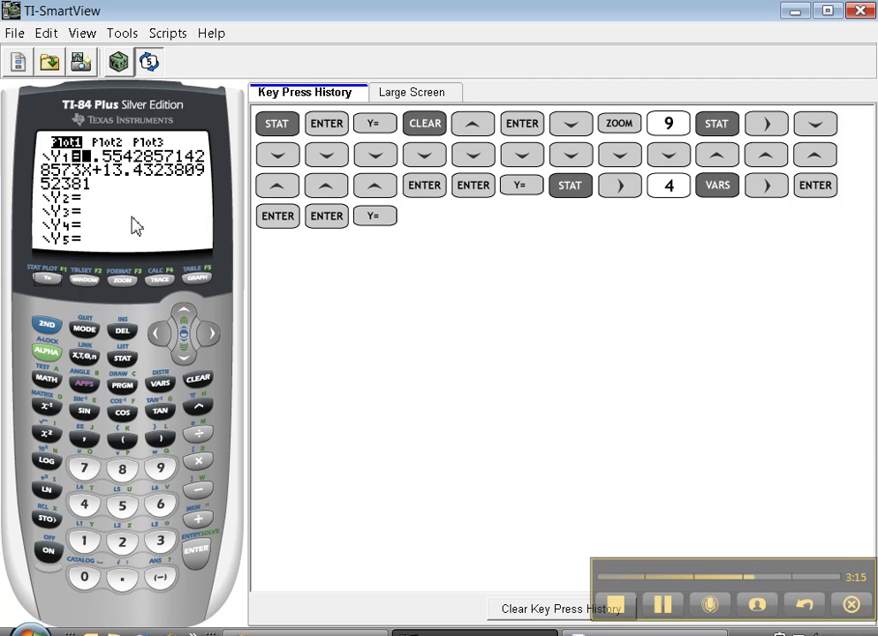
{"action": "left_click", "coordinate": [196, 279]}
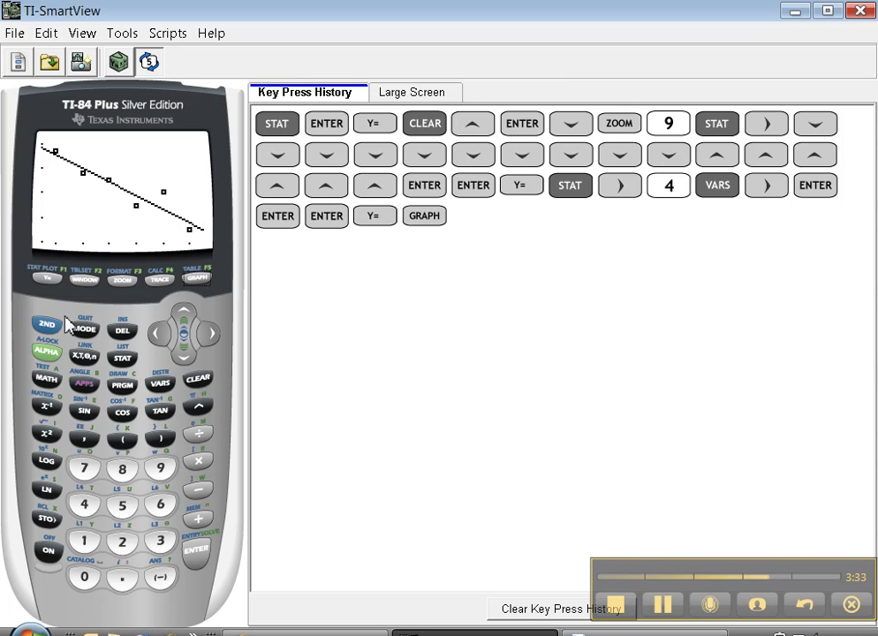
{"action": "left_click", "coordinate": [51, 279]}
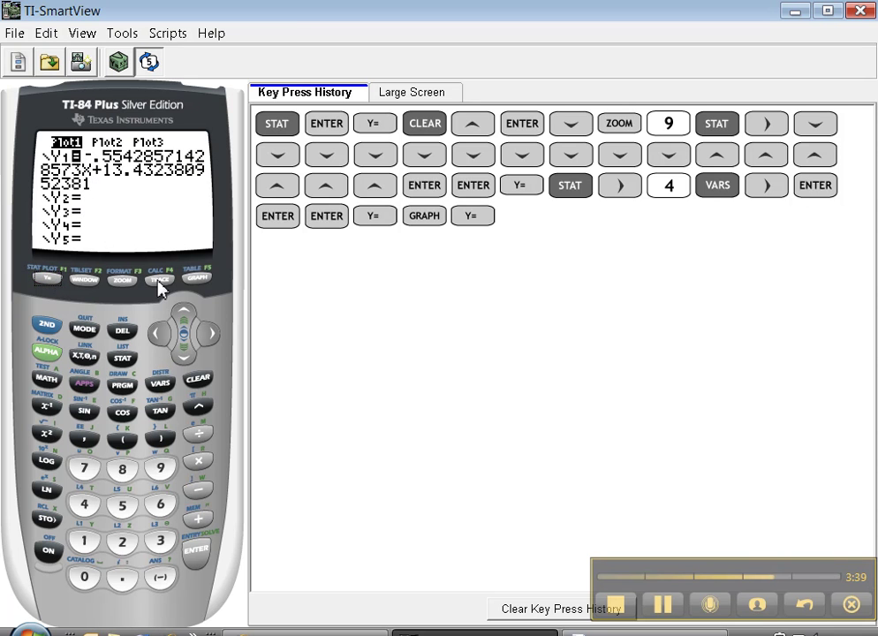
Scroll the Y1 value table from X=0 down to X=12 (6.781), then bring up the STAT menu
{"action": "left_click", "coordinate": [46, 327]}
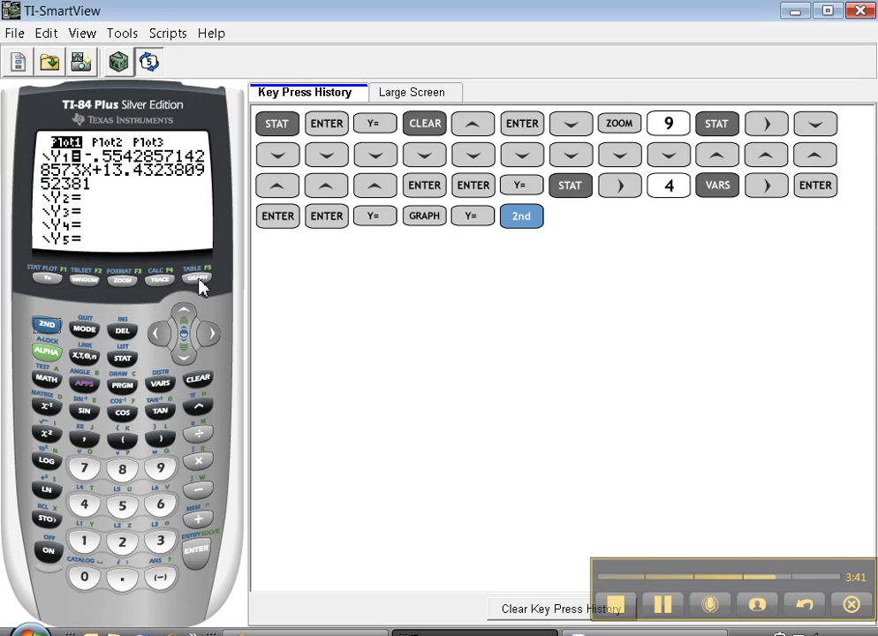
{"action": "left_click", "coordinate": [200, 281]}
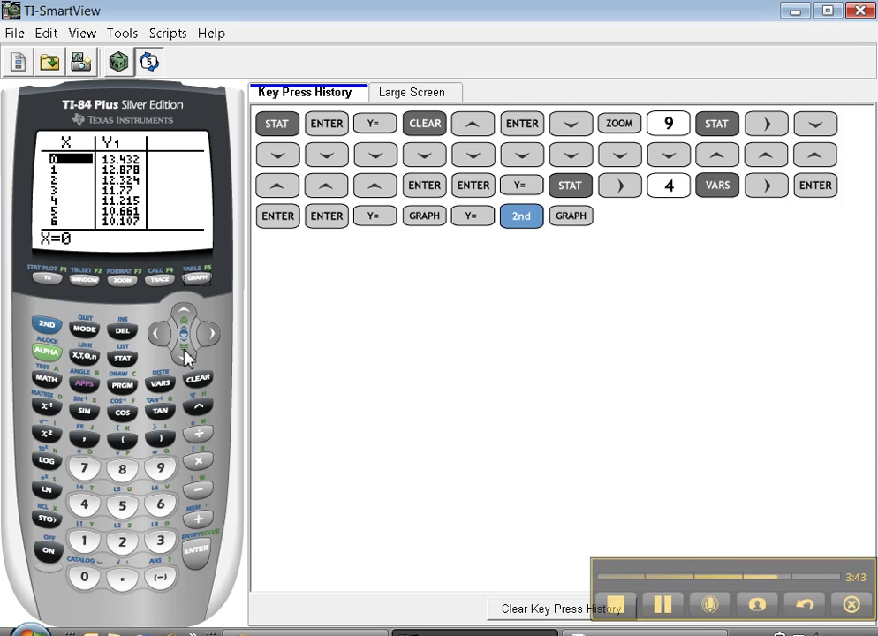
{"action": "left_click", "coordinate": [184, 353]}
{"action": "left_click", "coordinate": [184, 354]}
{"action": "left_click", "coordinate": [184, 353]}
{"action": "left_click", "coordinate": [184, 354]}
{"action": "left_click", "coordinate": [184, 354]}
{"action": "left_click", "coordinate": [184, 354]}
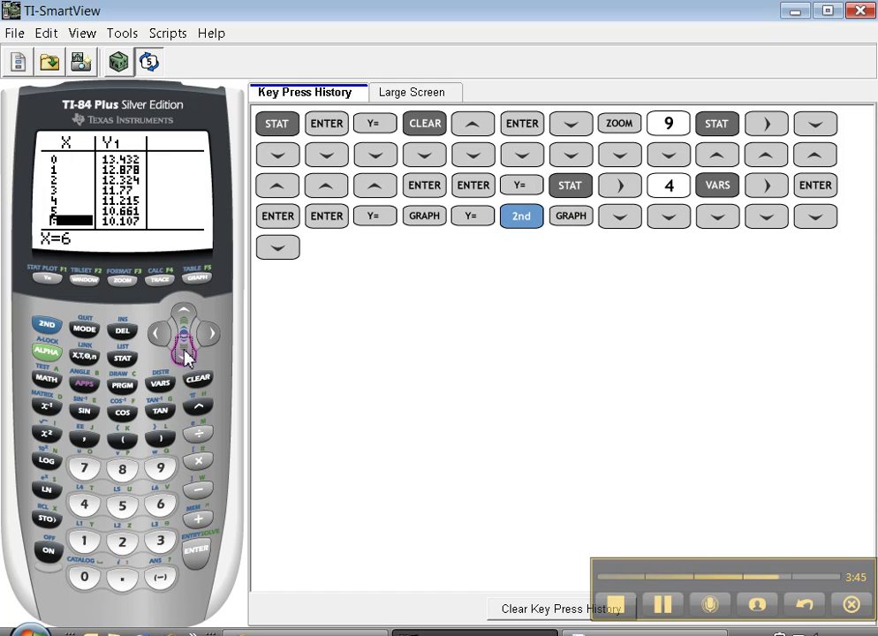
{"action": "left_click", "coordinate": [184, 353]}
{"action": "left_click", "coordinate": [183, 353]}
{"action": "left_click", "coordinate": [184, 353]}
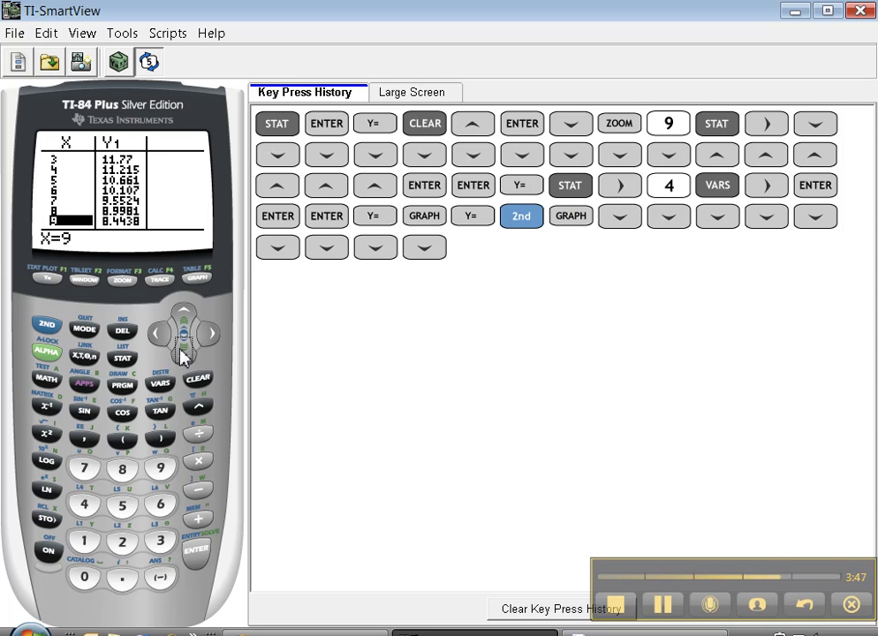
{"action": "left_click", "coordinate": [184, 353]}
{"action": "left_click", "coordinate": [183, 353]}
{"action": "left_click", "coordinate": [183, 353]}
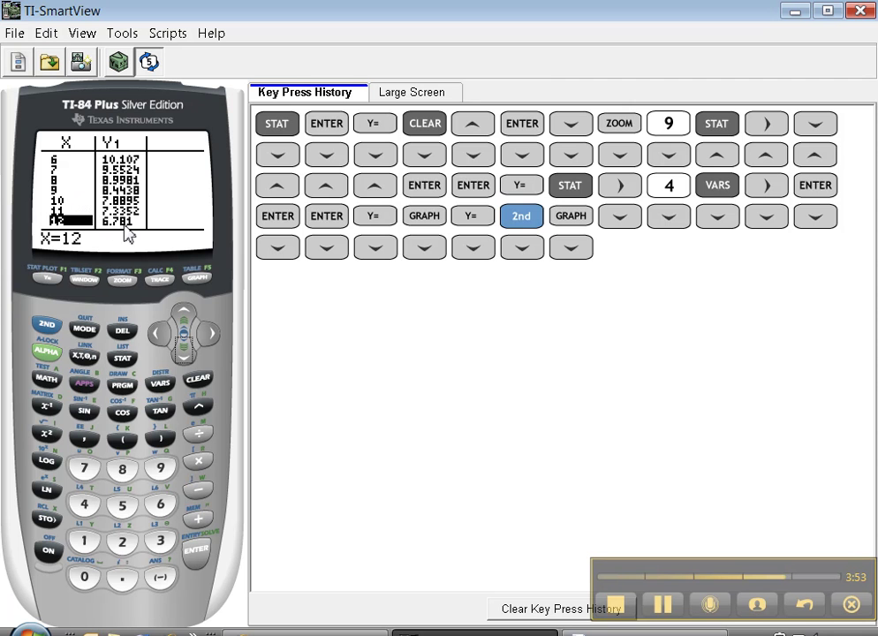
{"action": "left_click", "coordinate": [123, 357]}
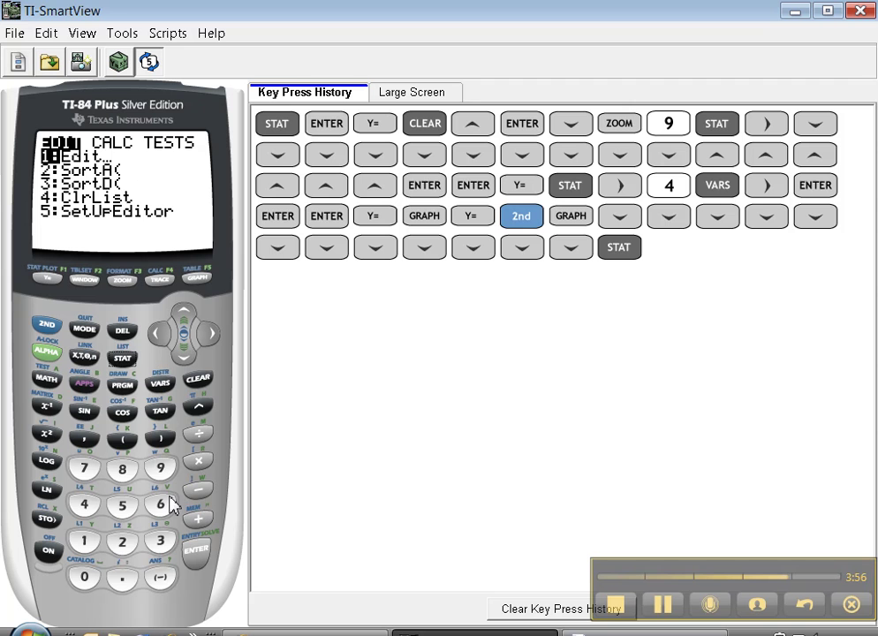
Review L1 and L2 in the list editor, then regraph the scatter points with the regression line
{"action": "left_click", "coordinate": [196, 547]}
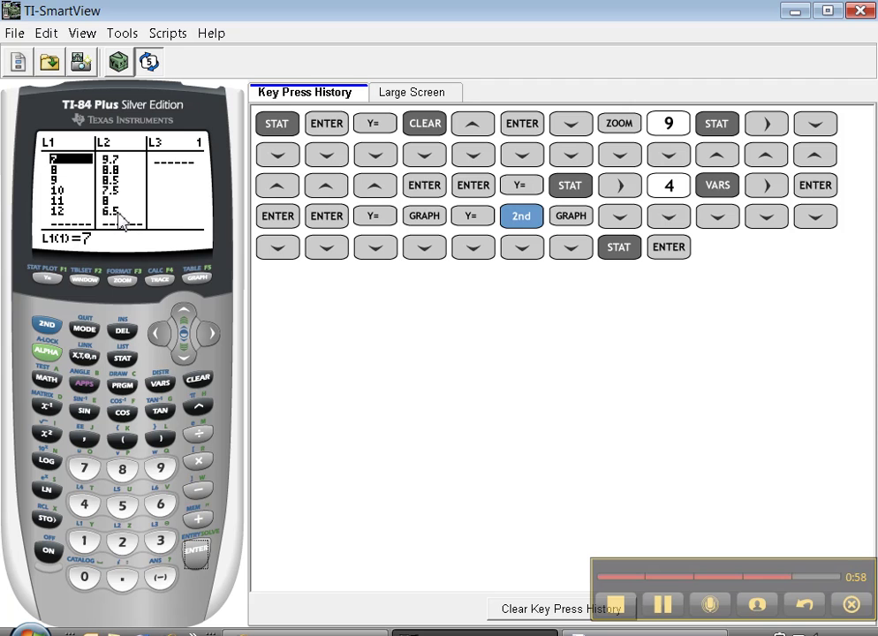
{"action": "left_click", "coordinate": [203, 280]}
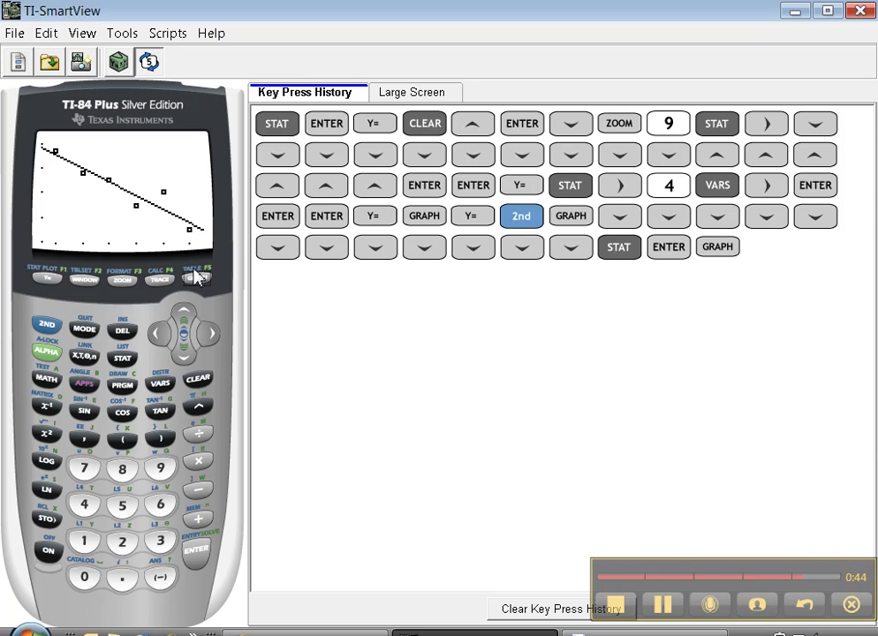
{"action": "left_click", "coordinate": [46, 325]}
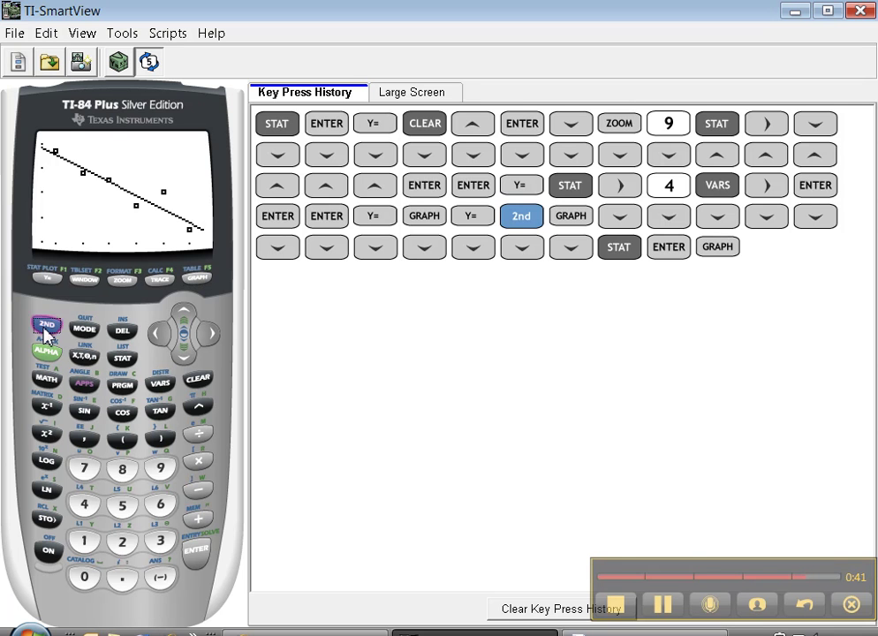
Check the Y1 table from X=13 (6.2267) to X=16 (4.5638), then open the L1/L2 list editor
{"action": "left_click", "coordinate": [199, 280]}
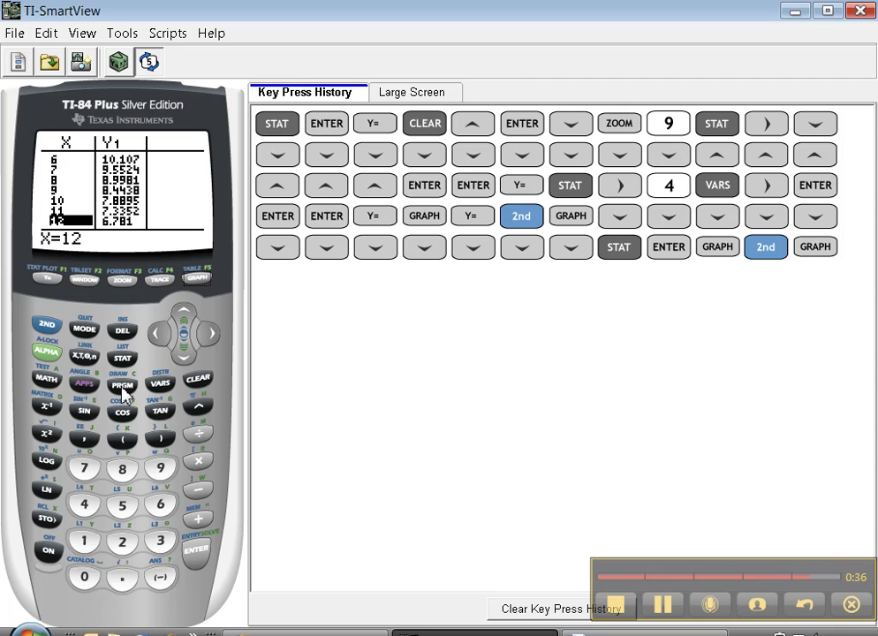
{"action": "left_click", "coordinate": [184, 358]}
{"action": "left_click", "coordinate": [184, 359]}
{"action": "left_click", "coordinate": [184, 358]}
{"action": "left_click", "coordinate": [185, 359]}
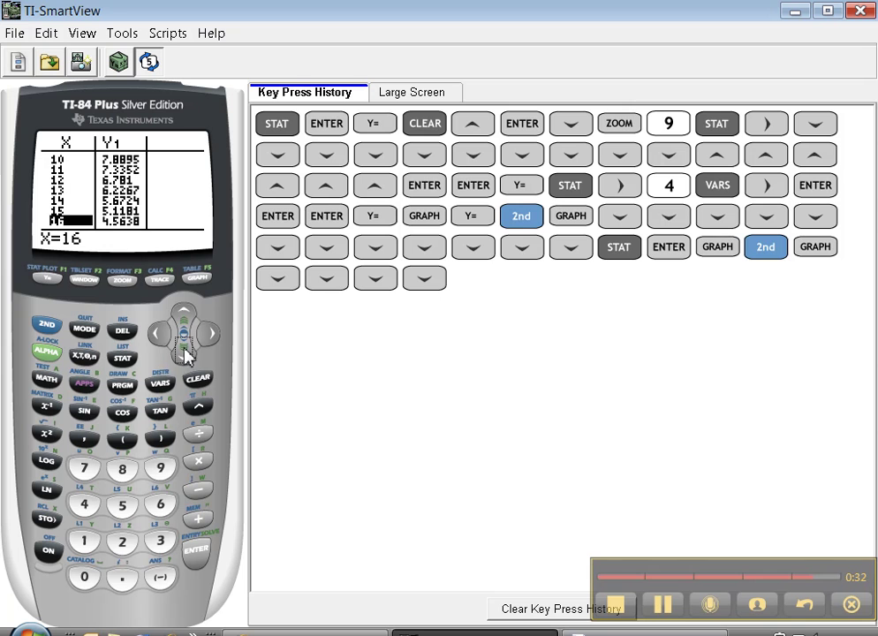
{"action": "left_click", "coordinate": [184, 316]}
{"action": "left_click", "coordinate": [184, 317]}
{"action": "left_click", "coordinate": [184, 316]}
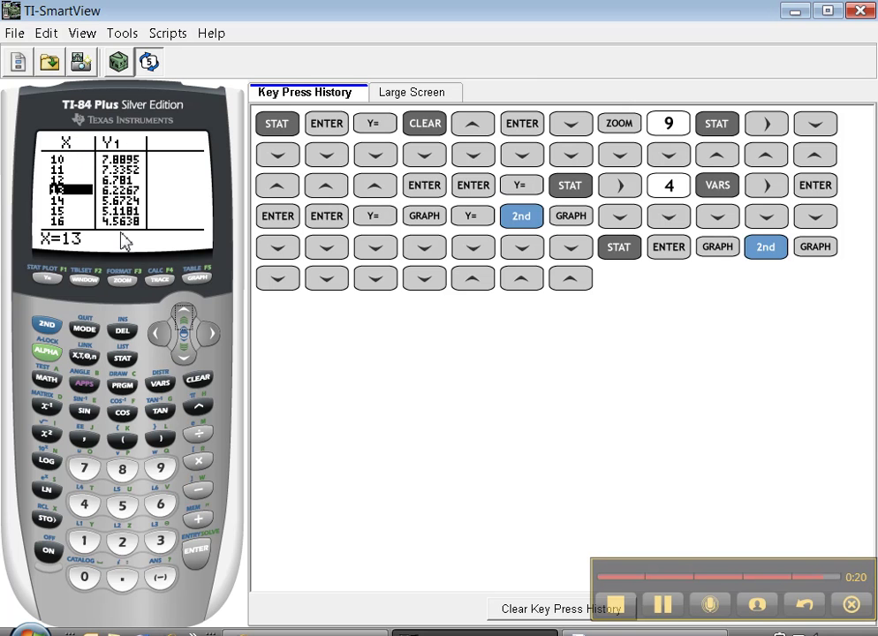
{"action": "left_click", "coordinate": [123, 360]}
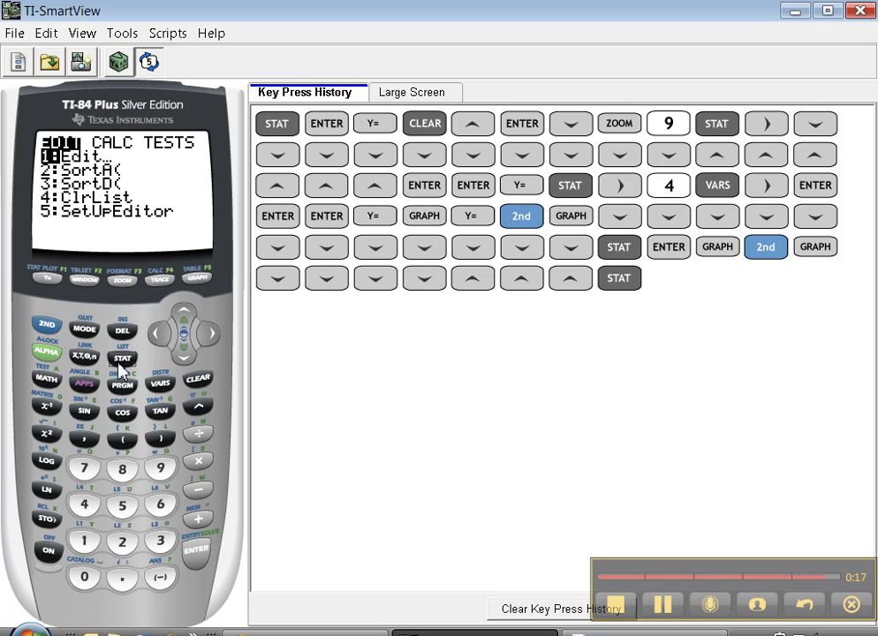
{"action": "left_click", "coordinate": [196, 550]}
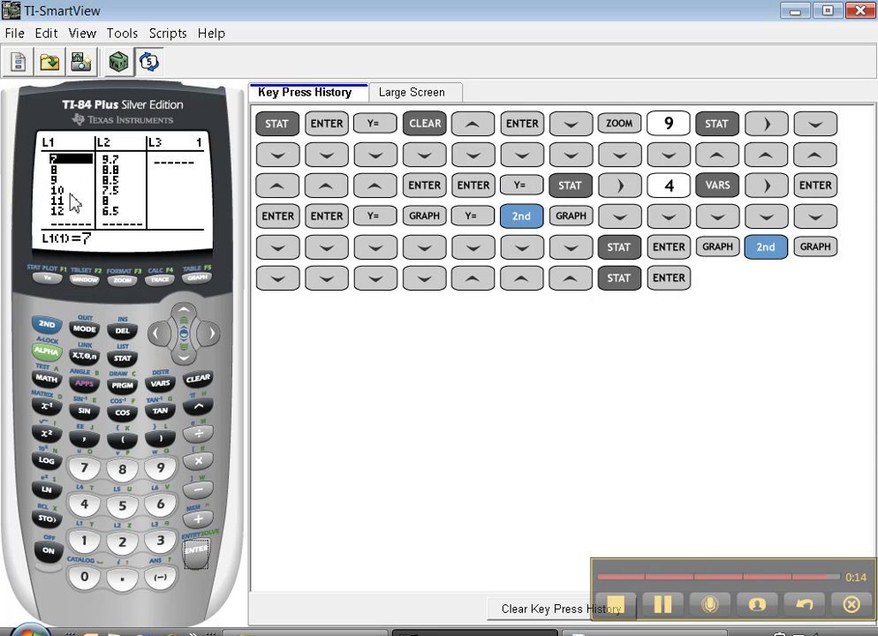